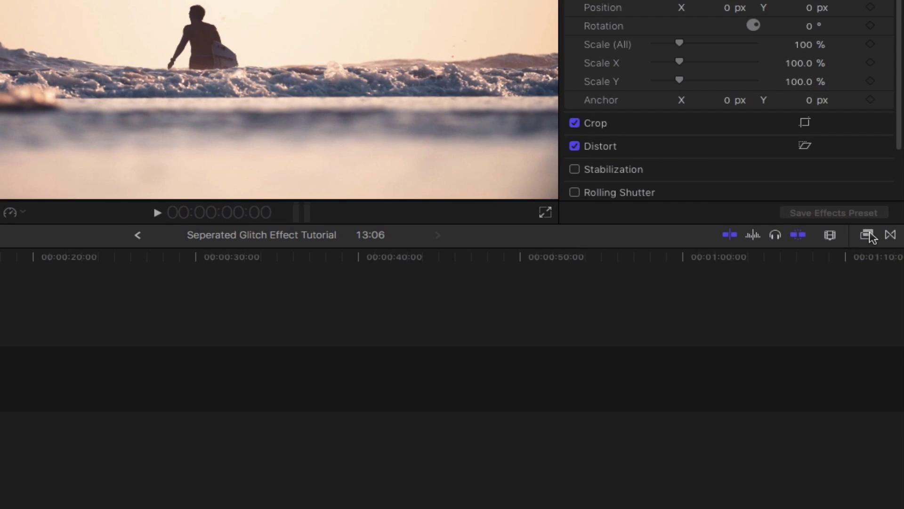
- Apply the Bad TV effect from the Effects browser to the surfer clip with Static Type TV static
click(876, 307)
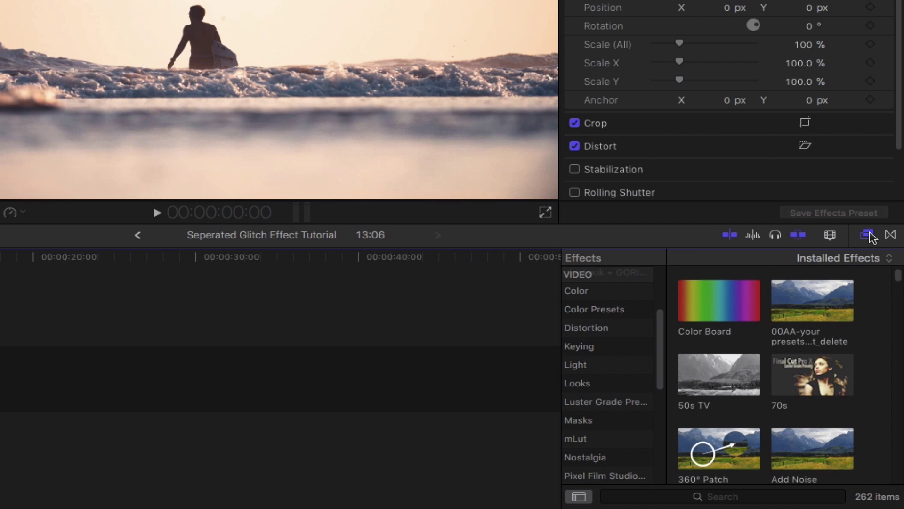
click(755, 495)
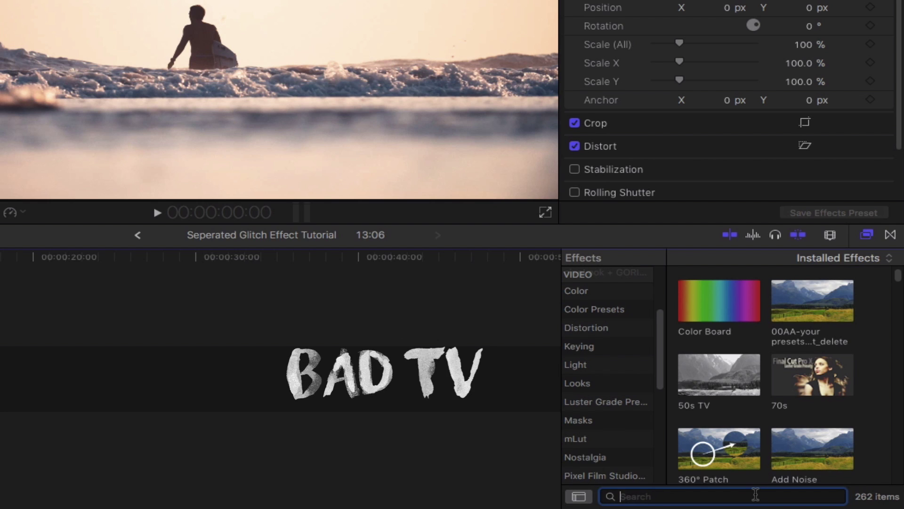
text(bad )
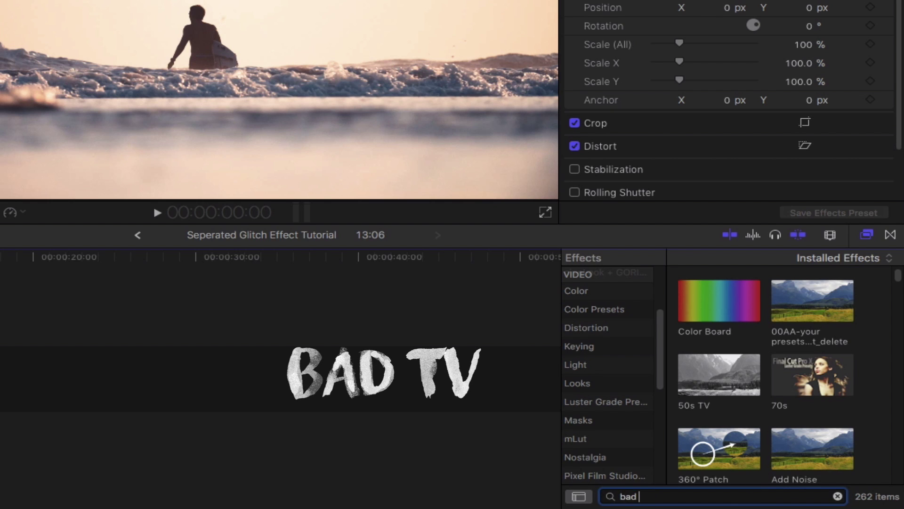
text(tv)
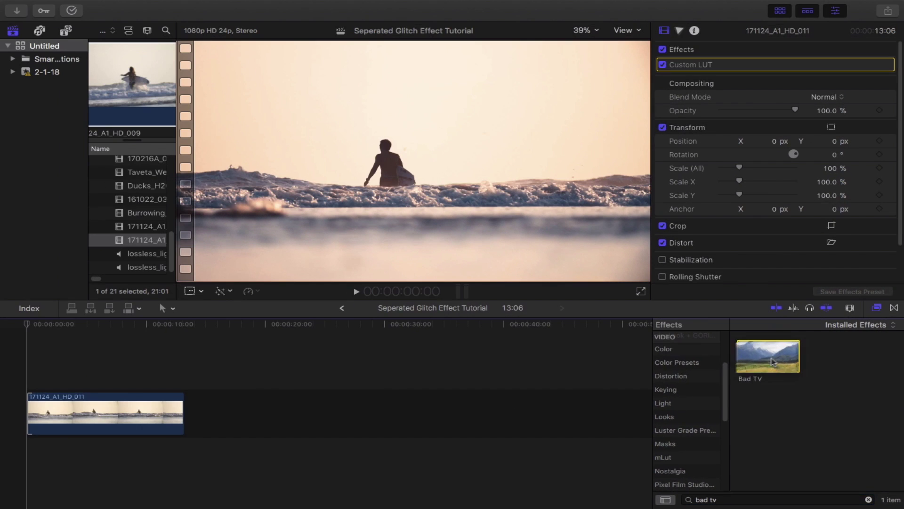
drag(719, 300, 262, 348)
drag(433, 392, 138, 413)
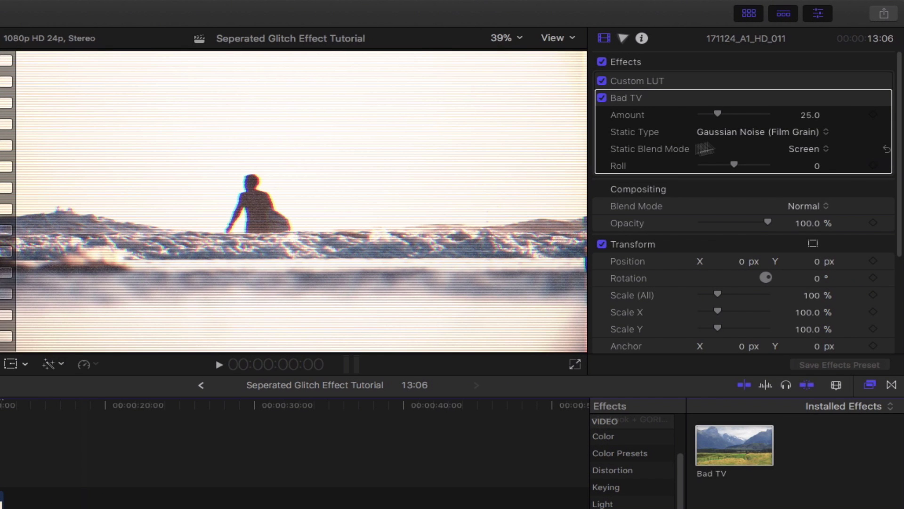
click(776, 108)
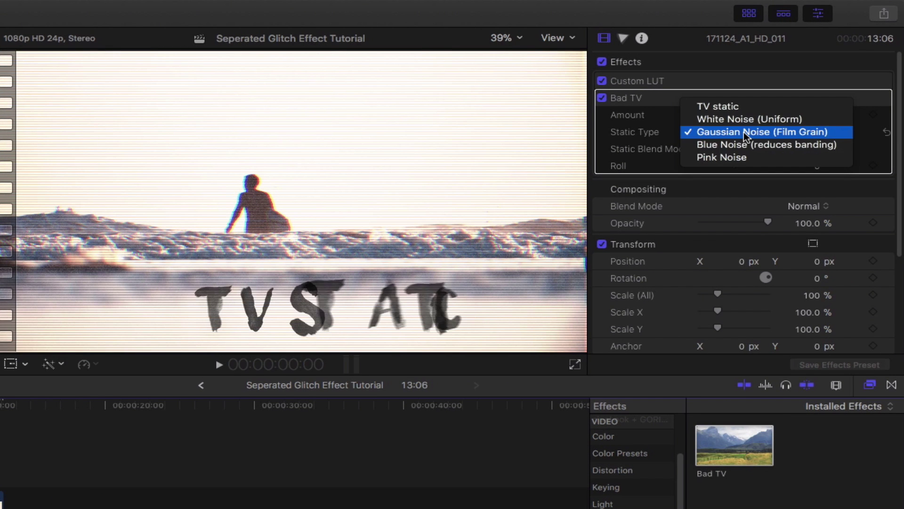
click(737, 107)
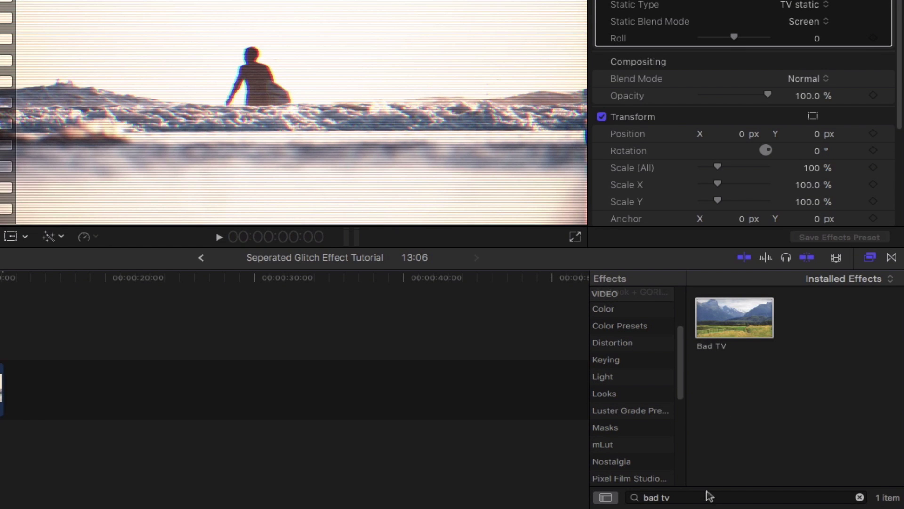
- Apply the Prism effect to the surfer clip and set its Amount to 13
double_click(707, 493)
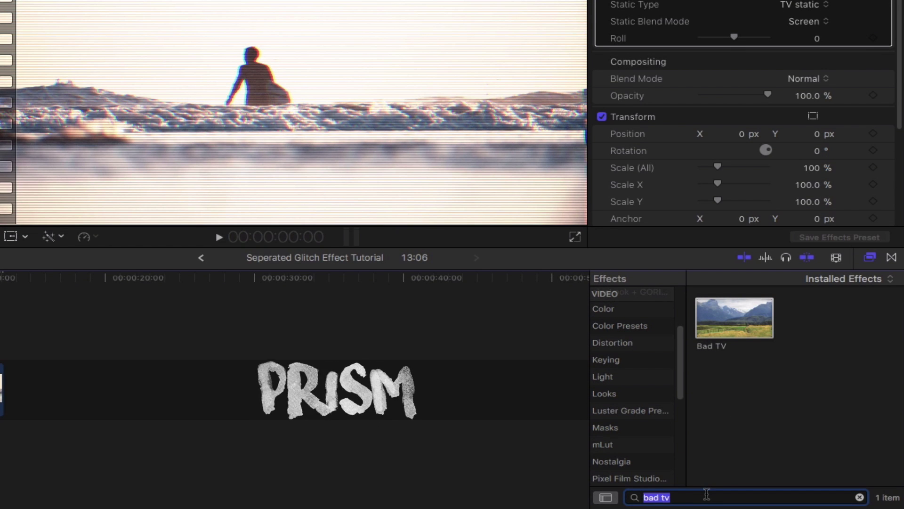
key(super+a)
text(p)
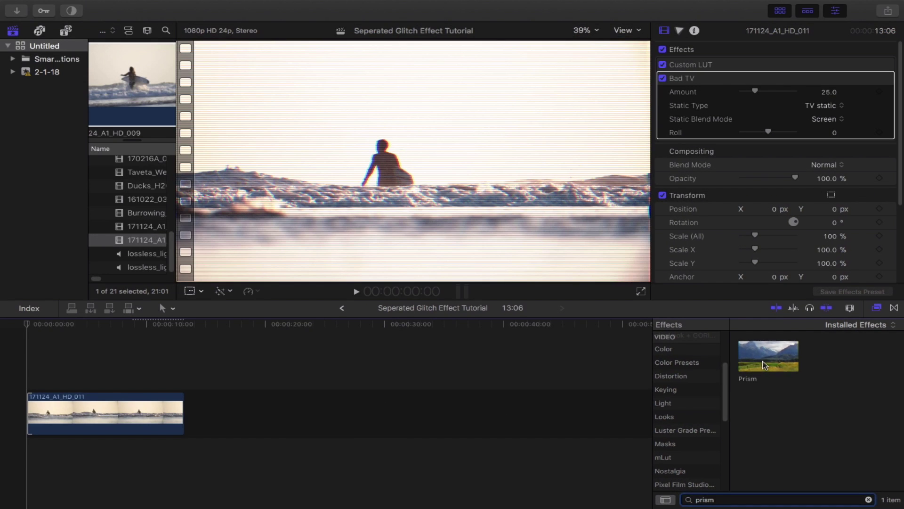
drag(764, 365, 138, 425)
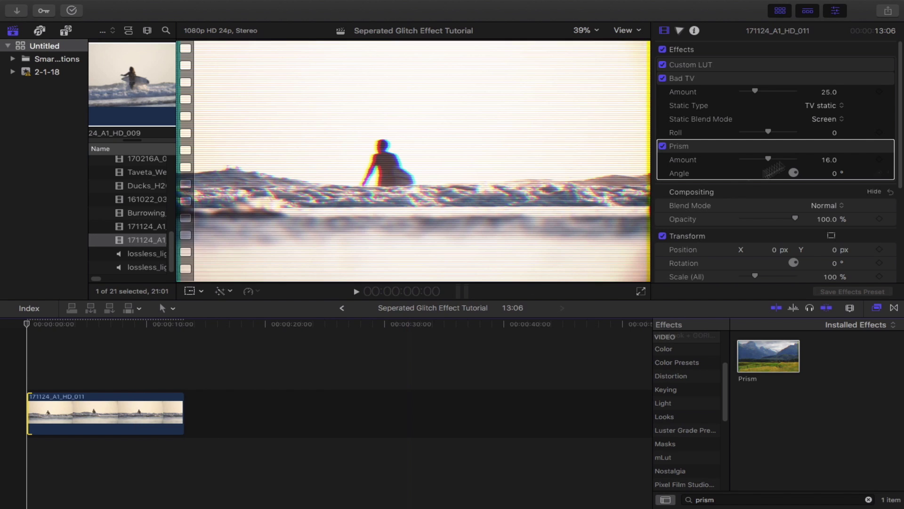
click(833, 160)
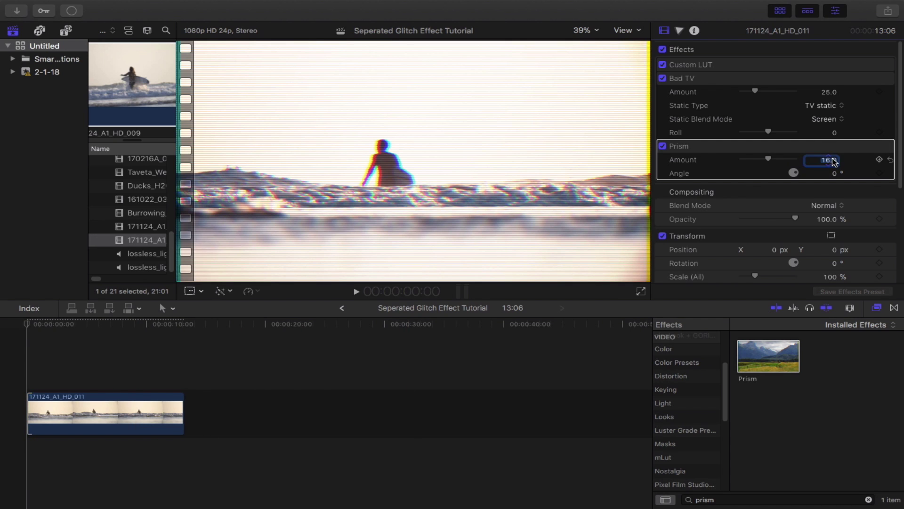
key(Return)
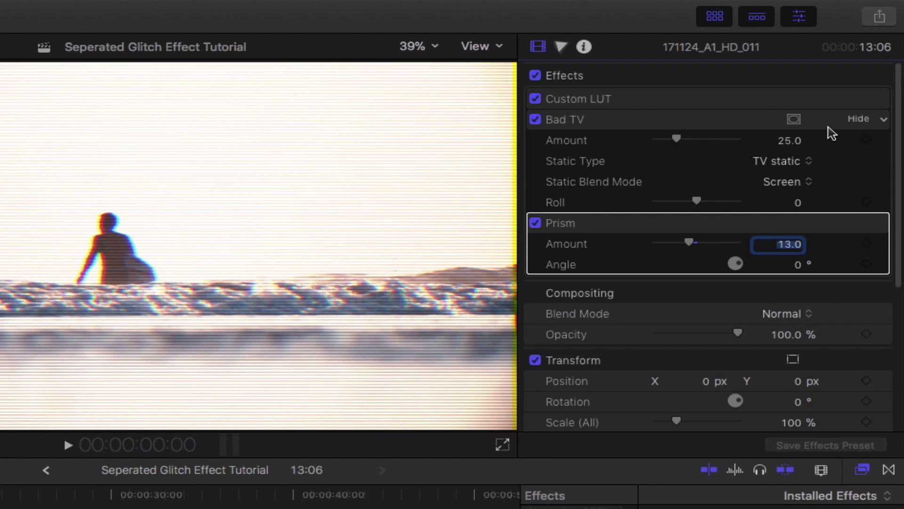
- Add a Color Mask to Bad TV sampled from the surfer in the viewer, Softness 40
click(798, 122)
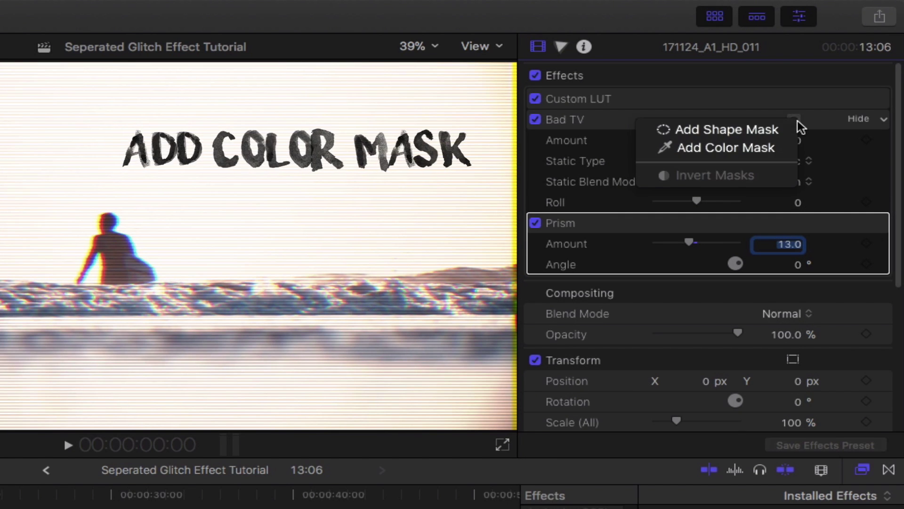
click(754, 150)
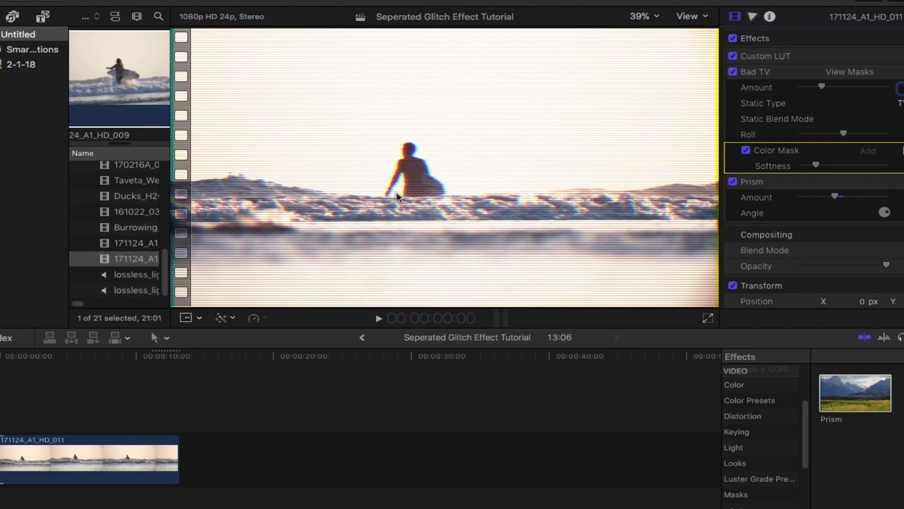
click(161, 476)
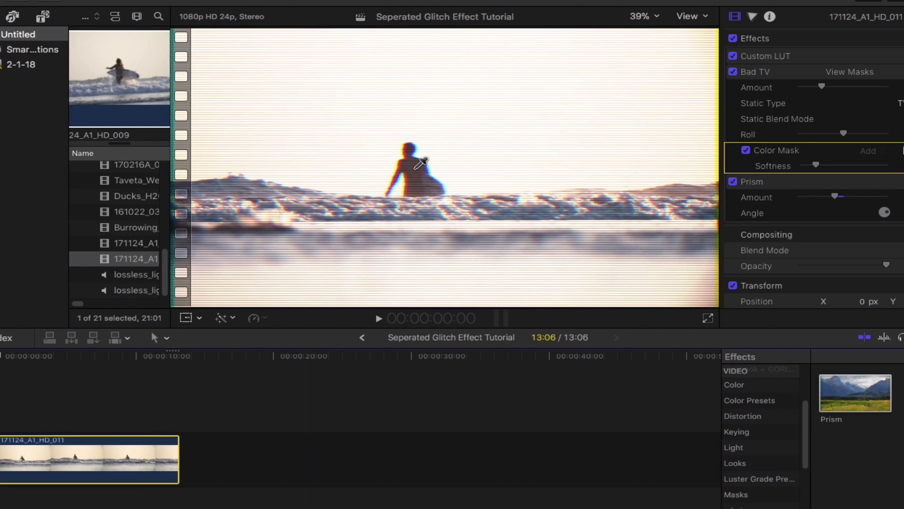
click(420, 163)
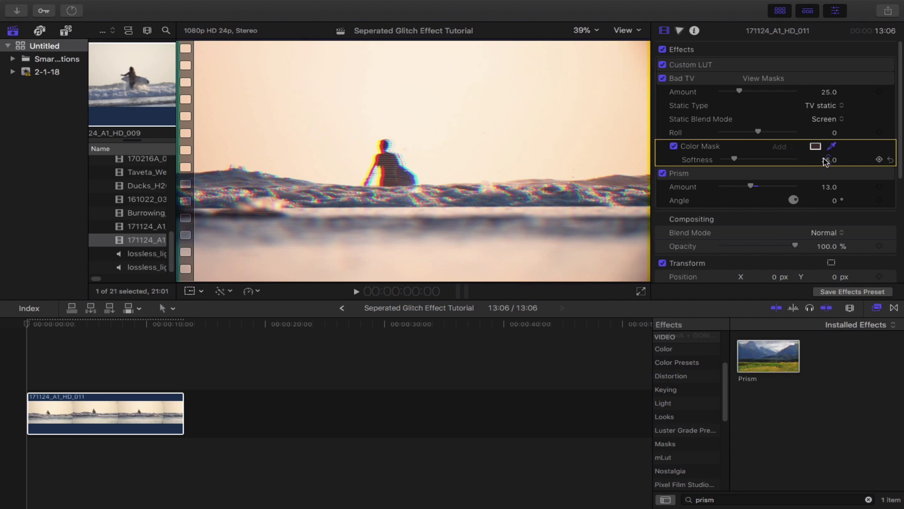
click(826, 160)
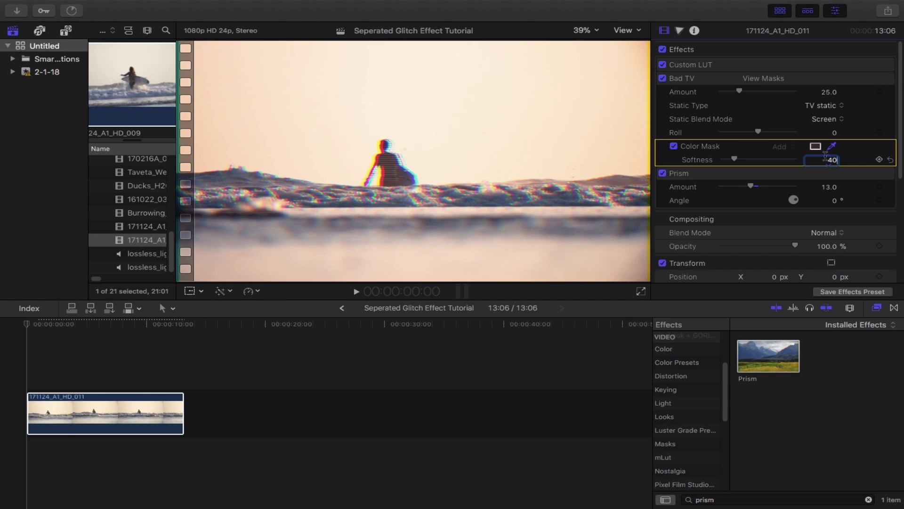
key(Return)
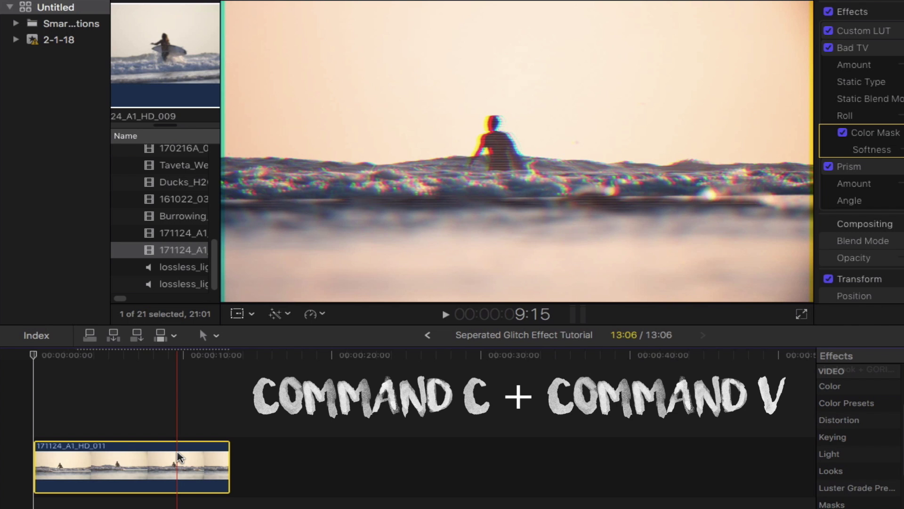
- Paste a copy of the surfer clip and stack it above the original
click(233, 447)
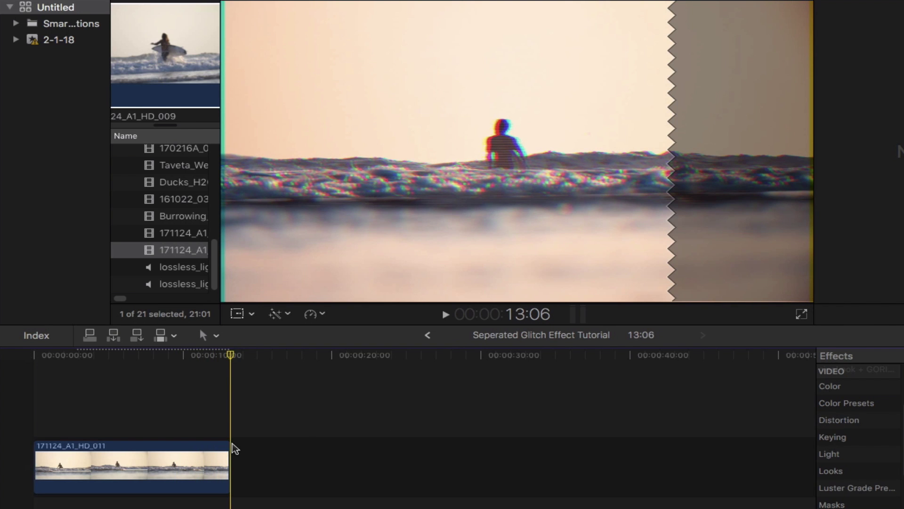
key(super+v)
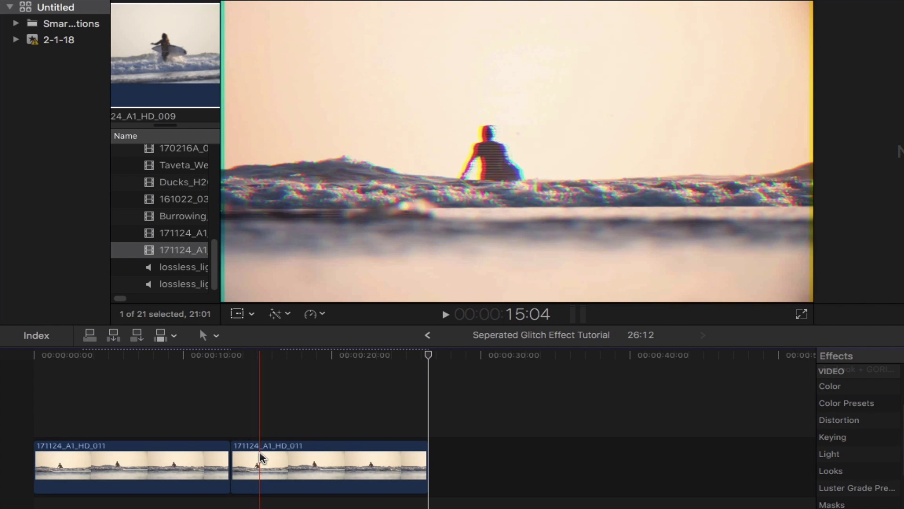
drag(260, 457, 32, 407)
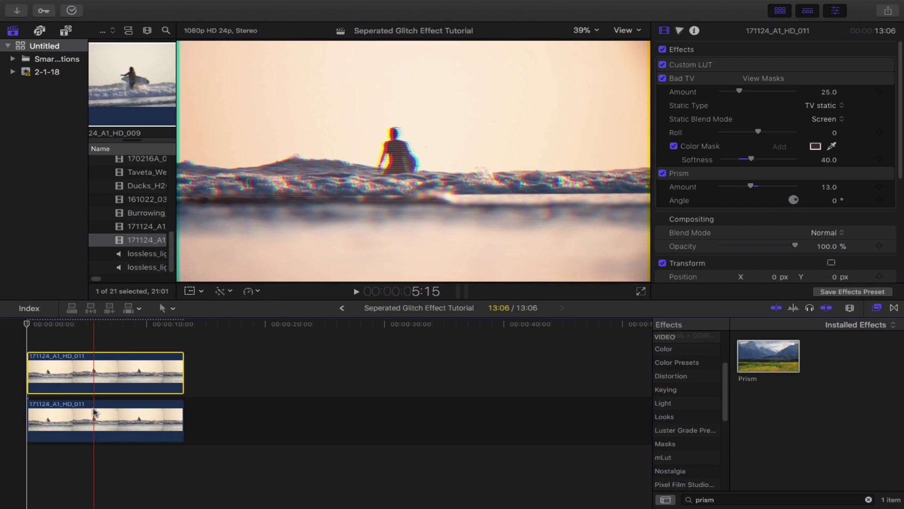
- Disable the Bad TV and Prism effects on the lower clip
click(115, 468)
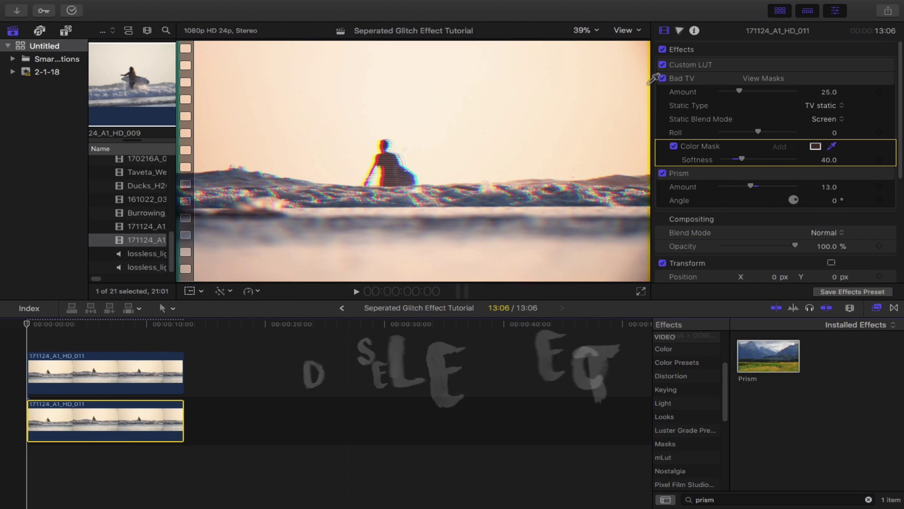
click(662, 79)
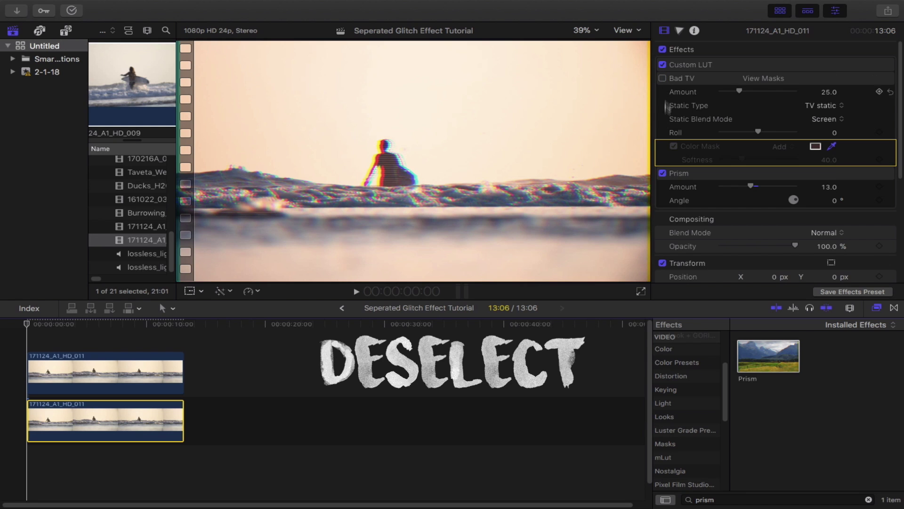
click(662, 173)
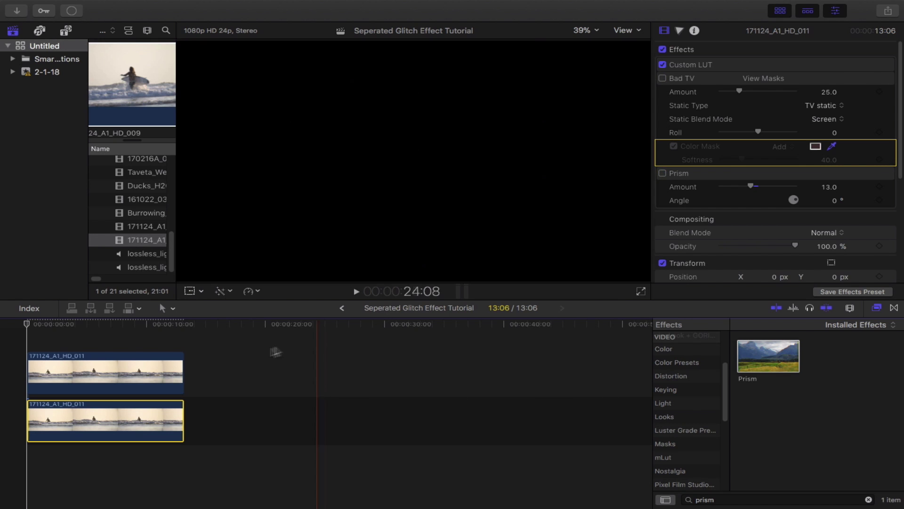
- Apply the Shape Mask effect to the upper surfer clip
click(141, 367)
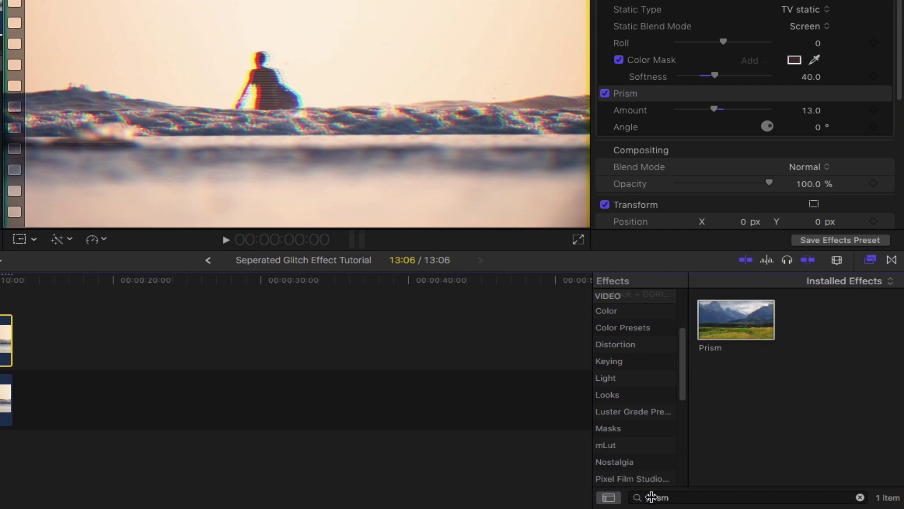
click(651, 497)
text(s)
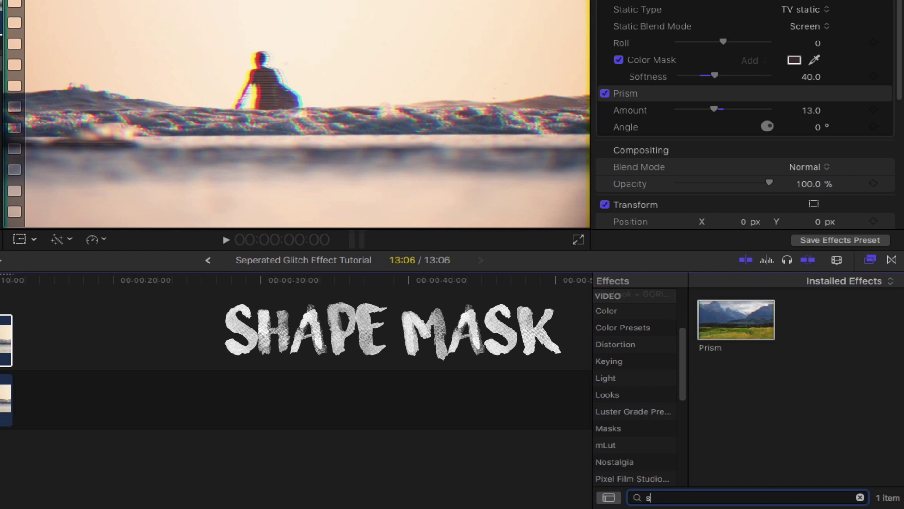
text(hape)
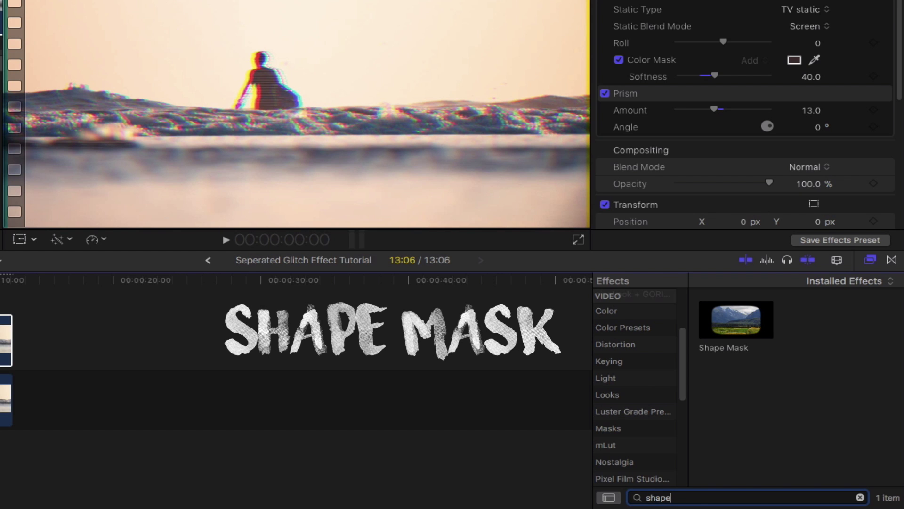
drag(733, 318, 539, 379)
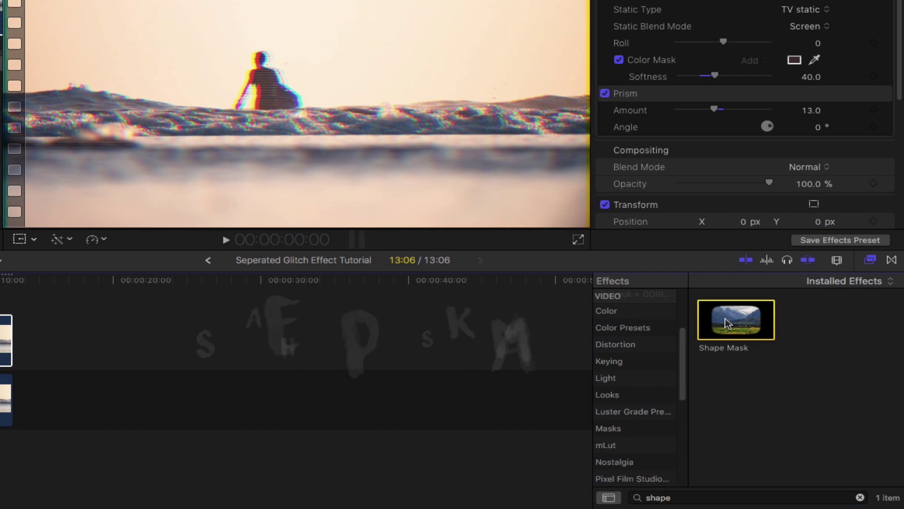
drag(693, 460, 183, 427)
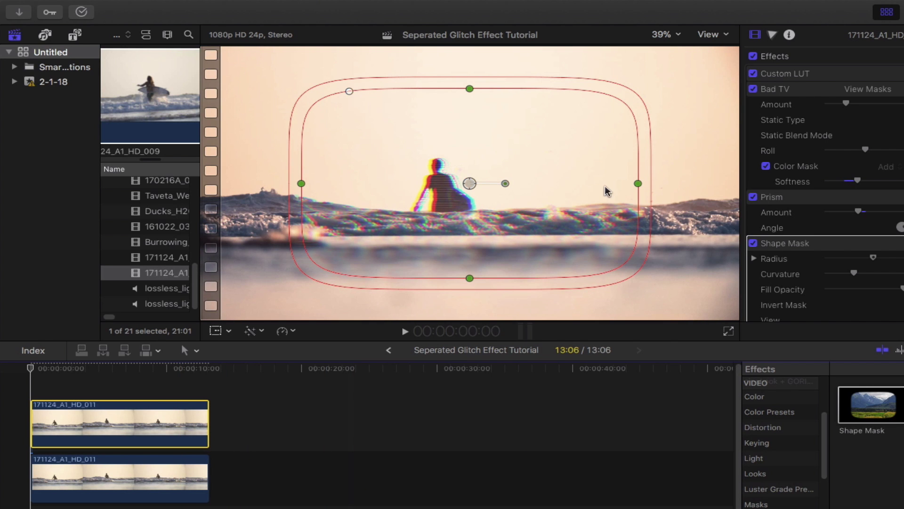
- Shrink the shape mask tightly around the surfer and scrub the clip to check it
drag(634, 184, 534, 184)
drag(470, 90, 470, 125)
drag(469, 183, 445, 175)
click(35, 369)
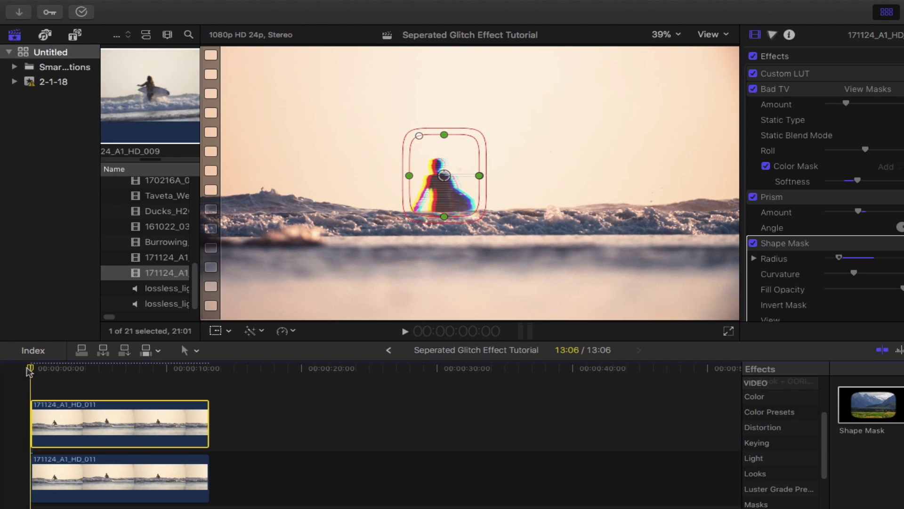
drag(35, 369, 167, 371)
key(Home)
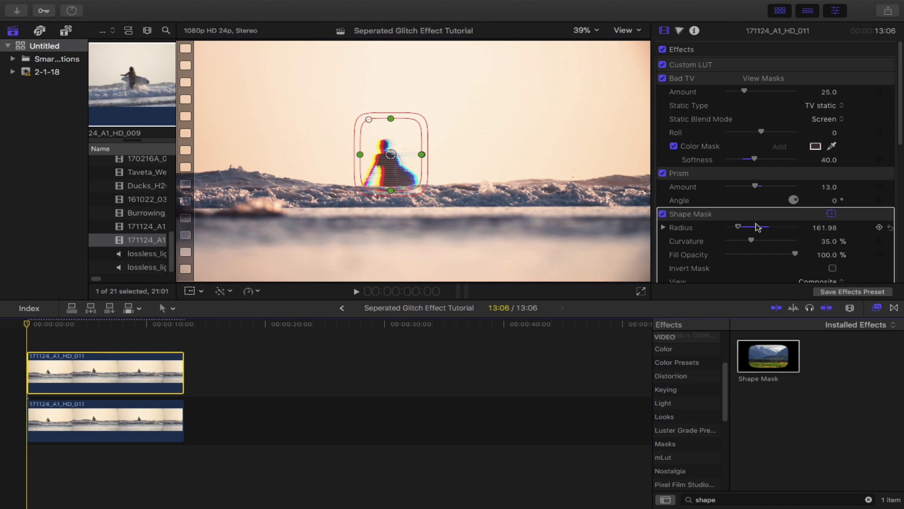
- Keyframe the Shape Mask position so it moves onto the surfer later, then play back
scroll(760, 229, down, 5)
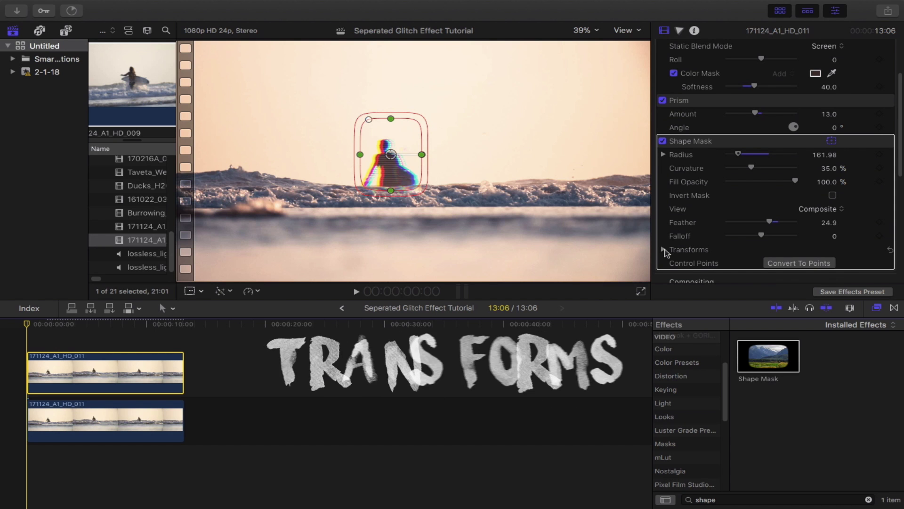
click(664, 250)
scroll(666, 253, down, 2)
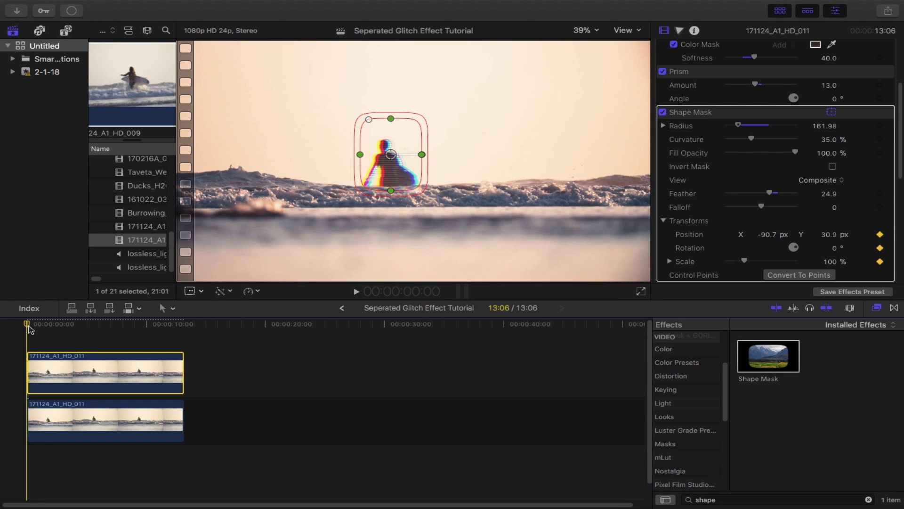
drag(29, 328, 58, 328)
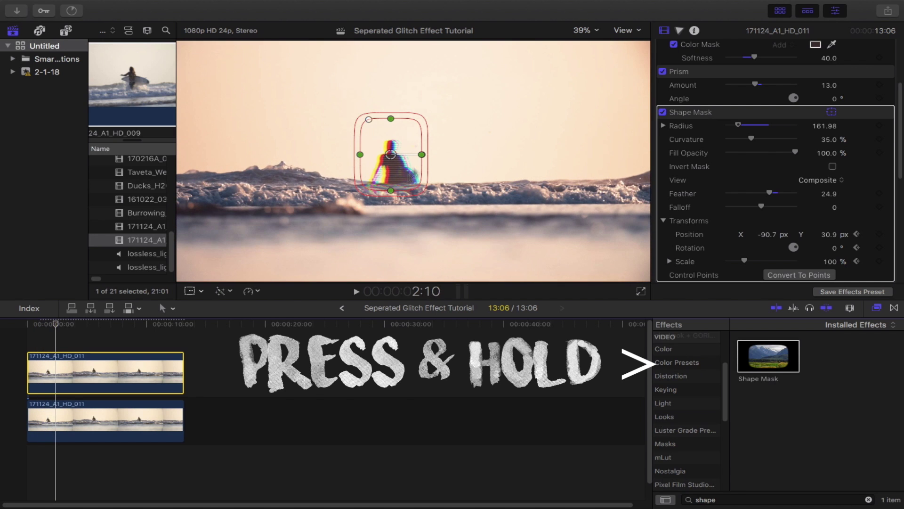
mouse_move(395, 157)
mouse_down()
mouse_move(435, 166)
mouse_move(396, 156)
mouse_up()
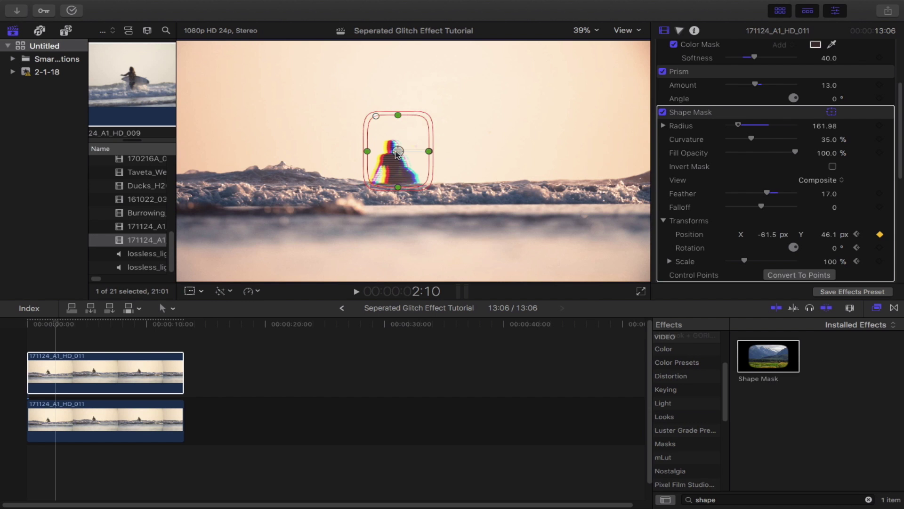
key(space)
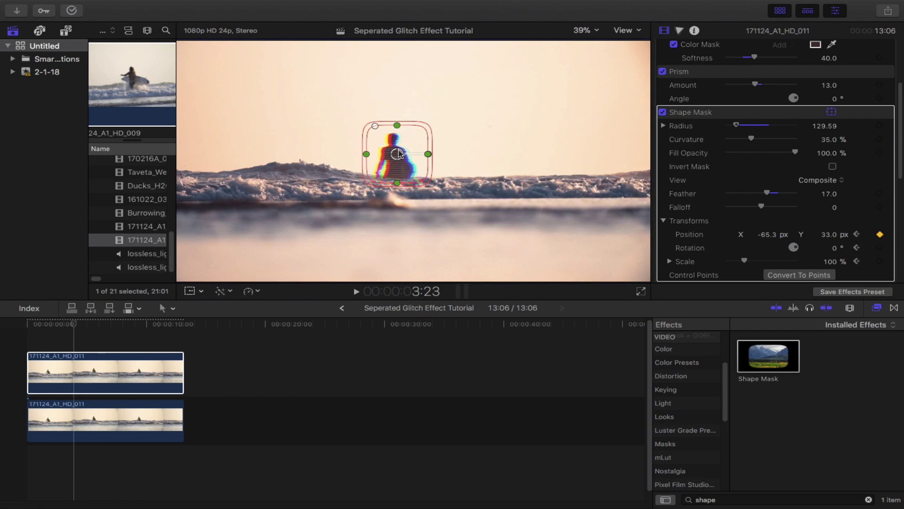